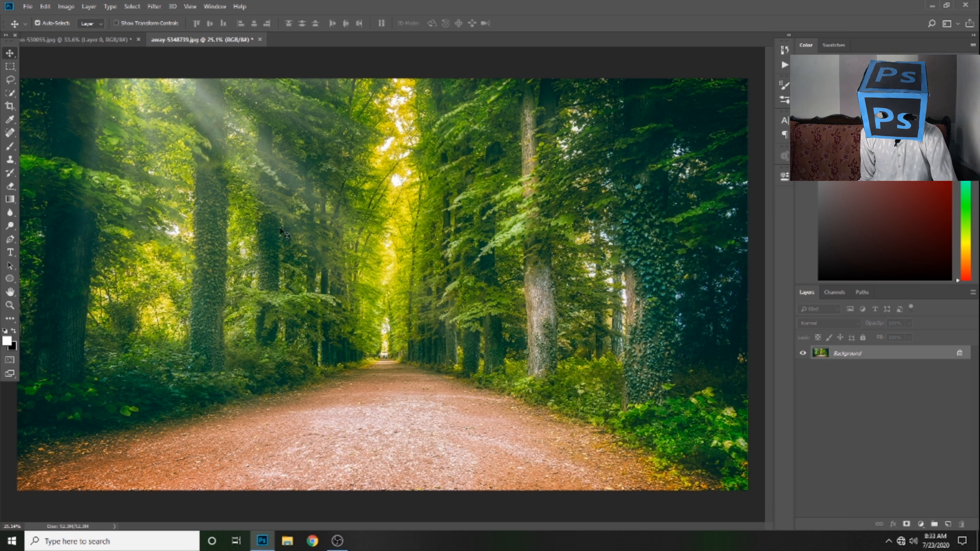
Step: Add the text "TEXT" in black Impact on the forest photo
left_click(11, 253)
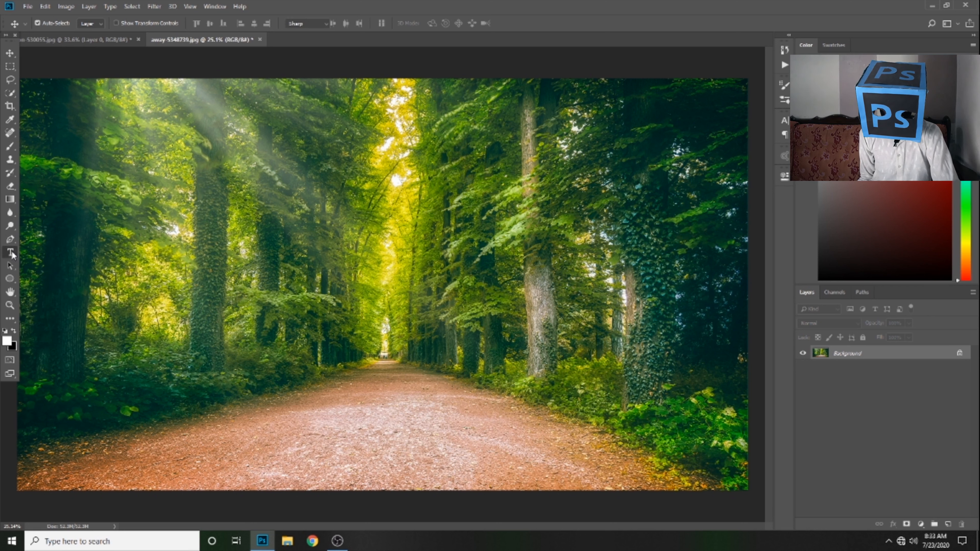
left_click(166, 274)
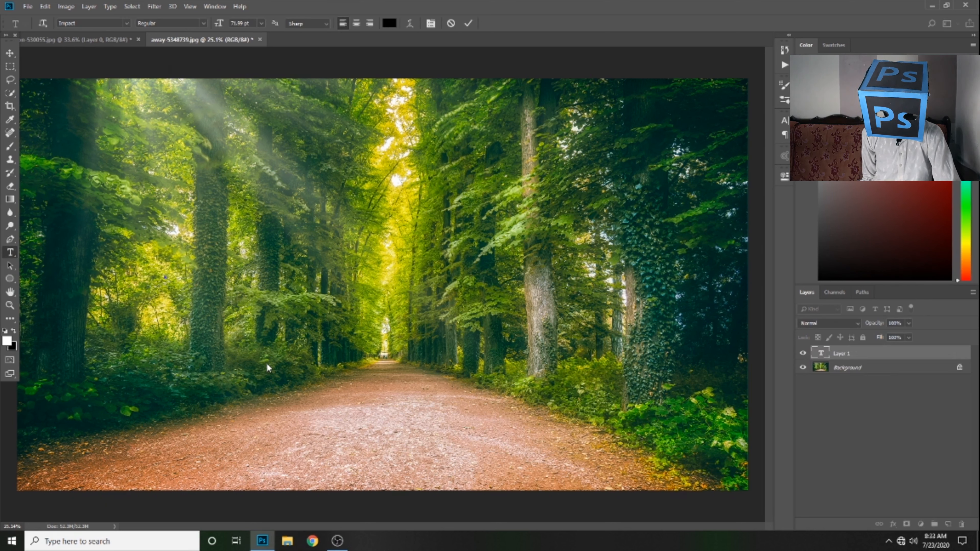
type("TE")
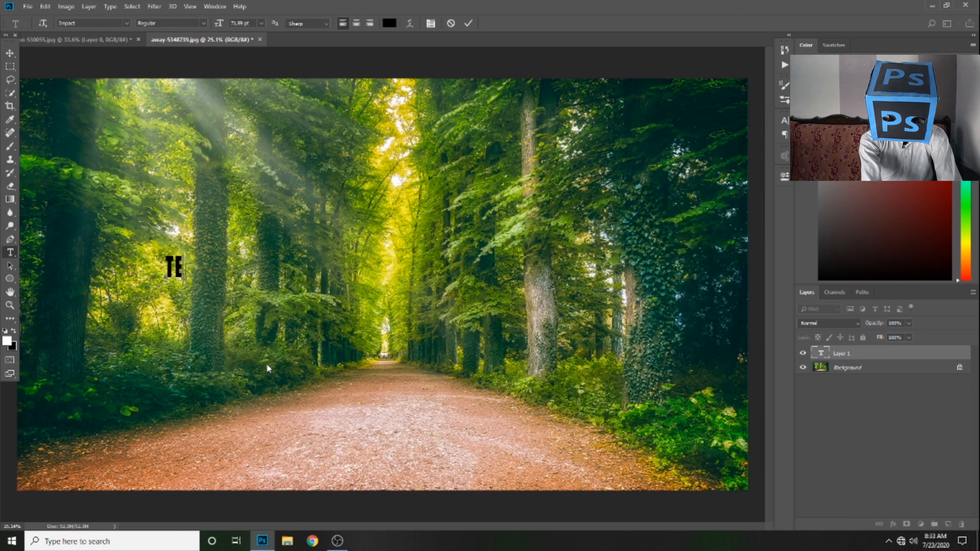
type("XT")
key("ctrl+Return")
Step: Enlarge and stretch the "TEXT" lettering across most of the forest photo's width and centre it on the image
key("ctrl+t")
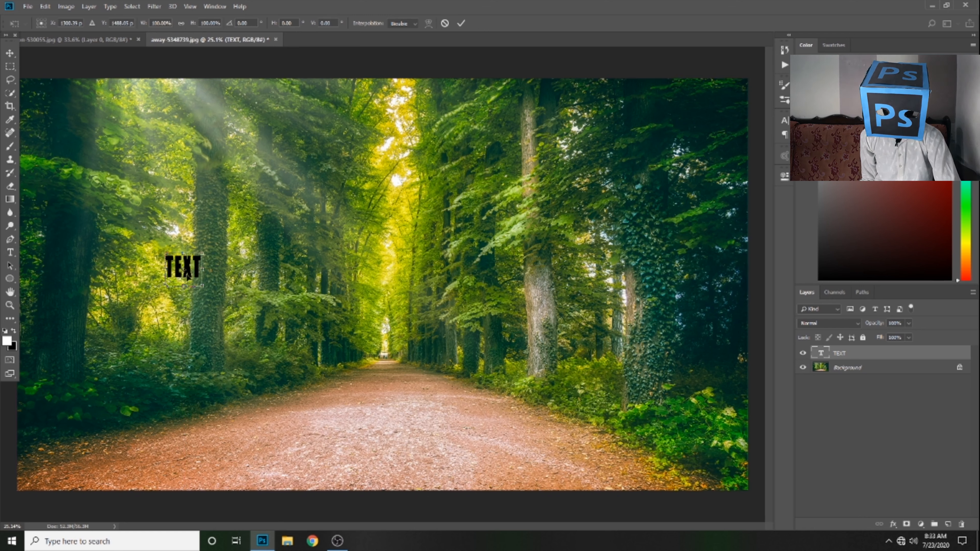
left_click_drag(203, 289, 595, 467)
left_click_drag(454, 405, 459, 319)
left_click_drag(512, 319, 590, 320)
left_click_drag(419, 291, 354, 289)
left_click_drag(526, 317, 649, 317)
left_click_drag(107, 297, 76, 296)
left_click_drag(396, 271, 403, 290)
key("Return")
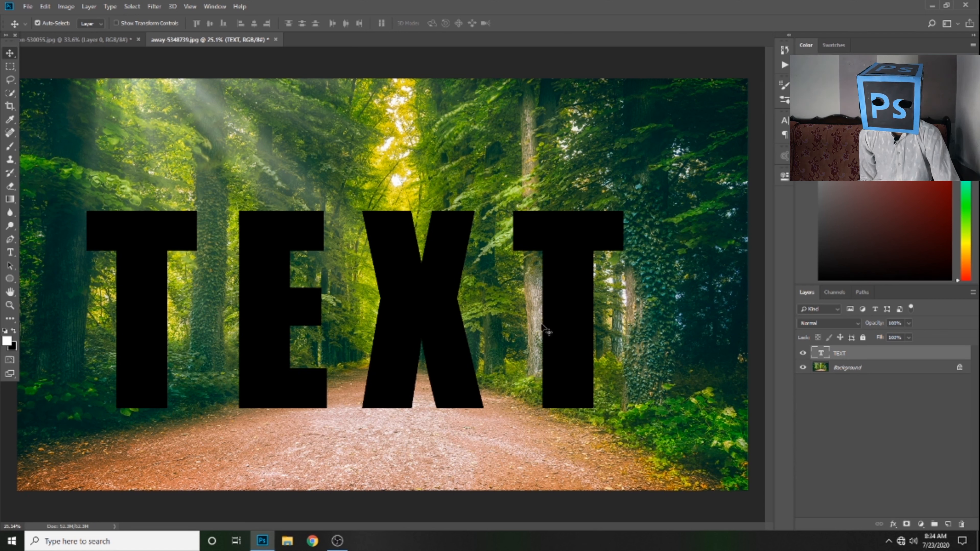
left_click_drag(564, 329, 587, 328)
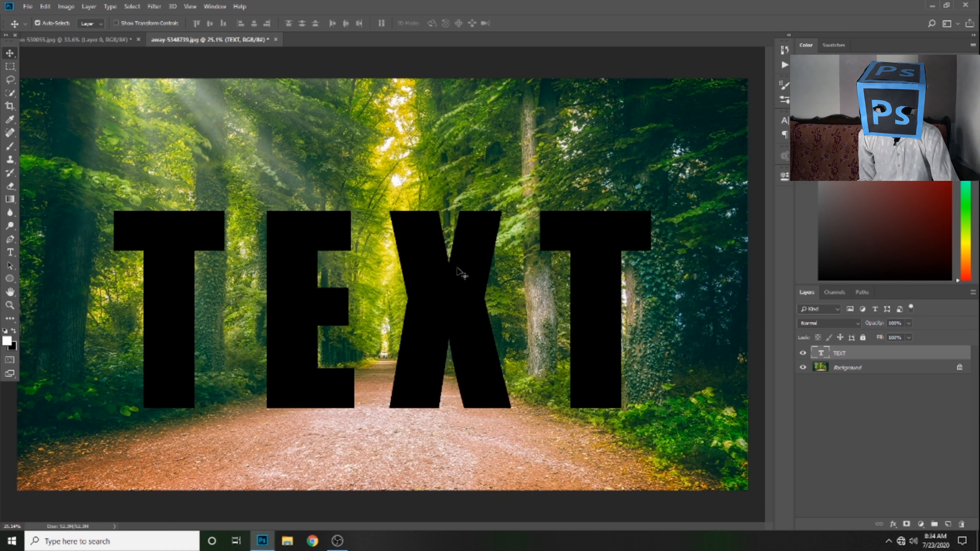
left_click_drag(448, 272, 450, 276)
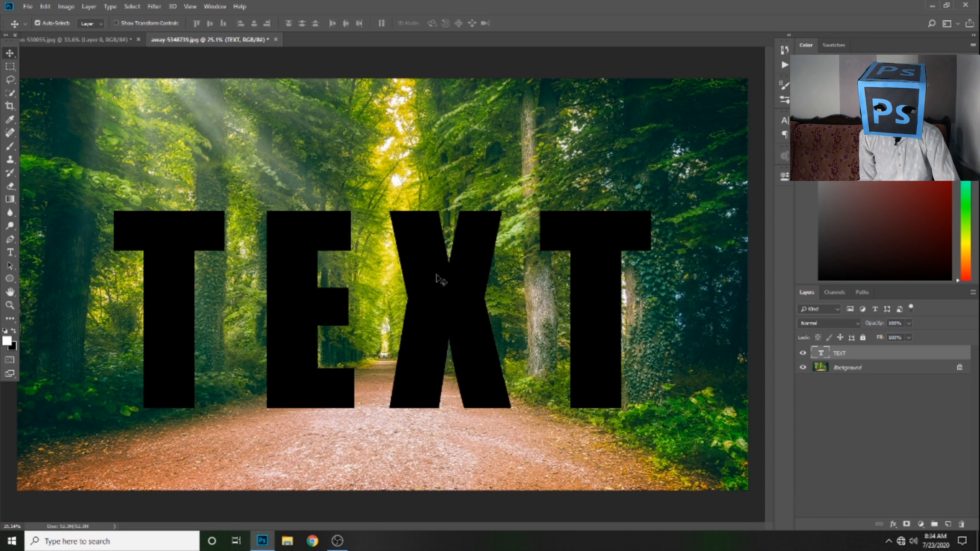
key("ctrl")
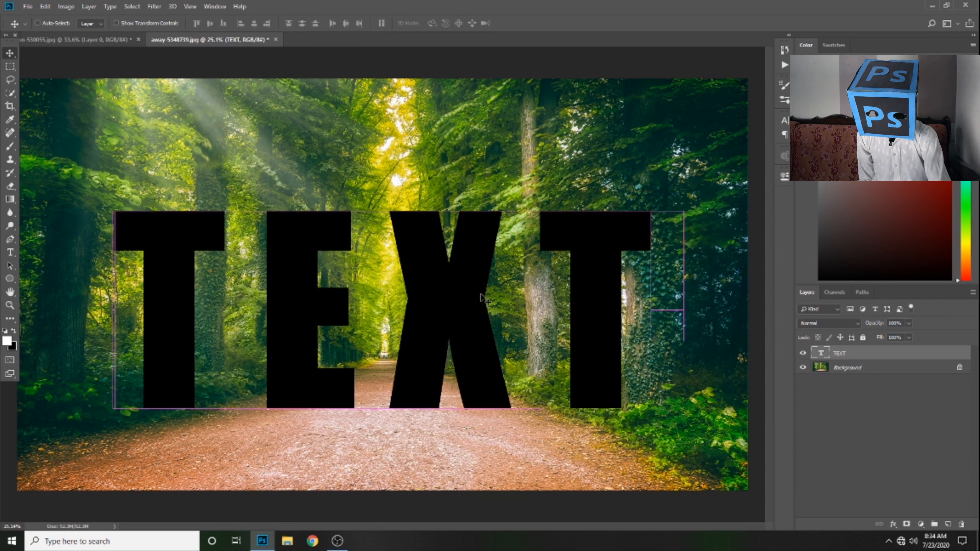
Step: Unlock the forest background layer, place it above the TEXT layer and clip it to the lettering
left_click(960, 367)
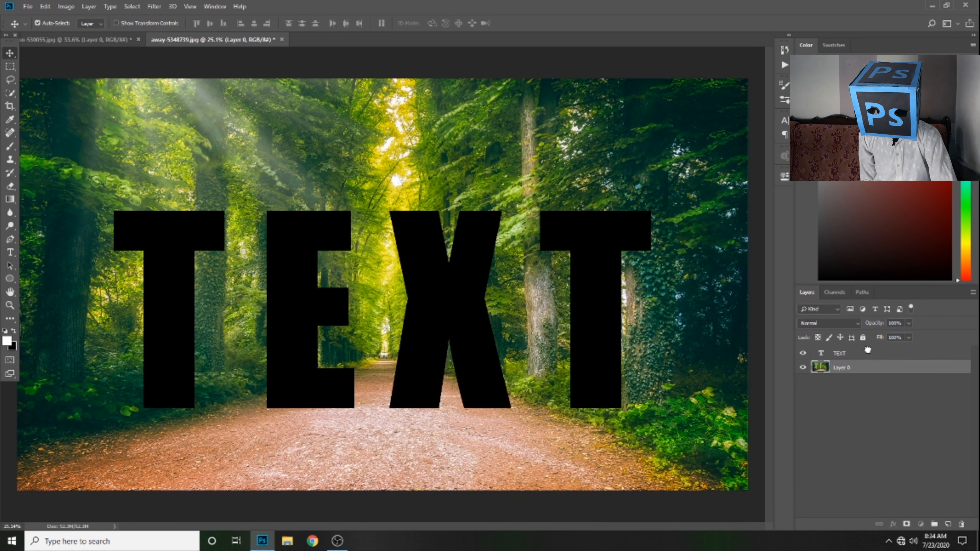
left_click(867, 354)
left_click_drag(869, 353, 876, 381)
left_click(870, 357)
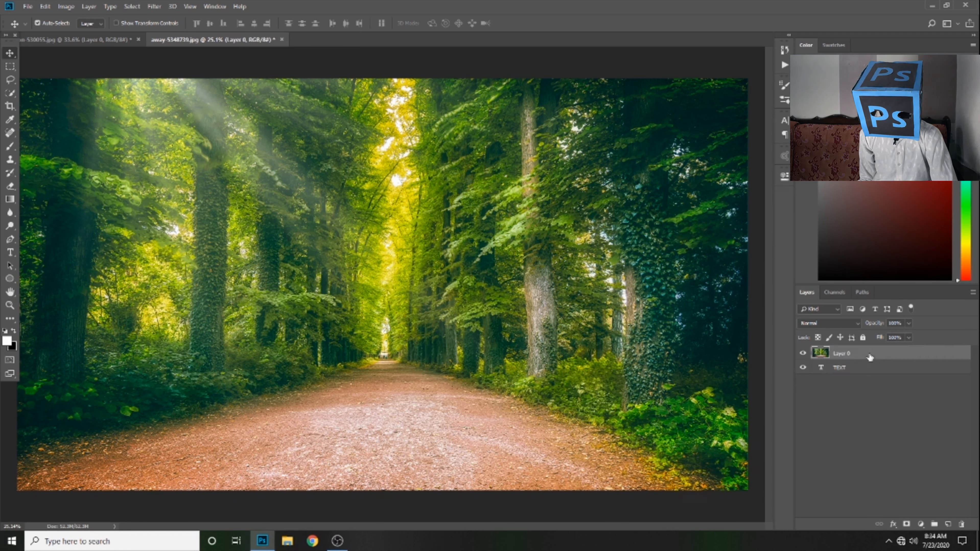
left_click(882, 357, "alt")
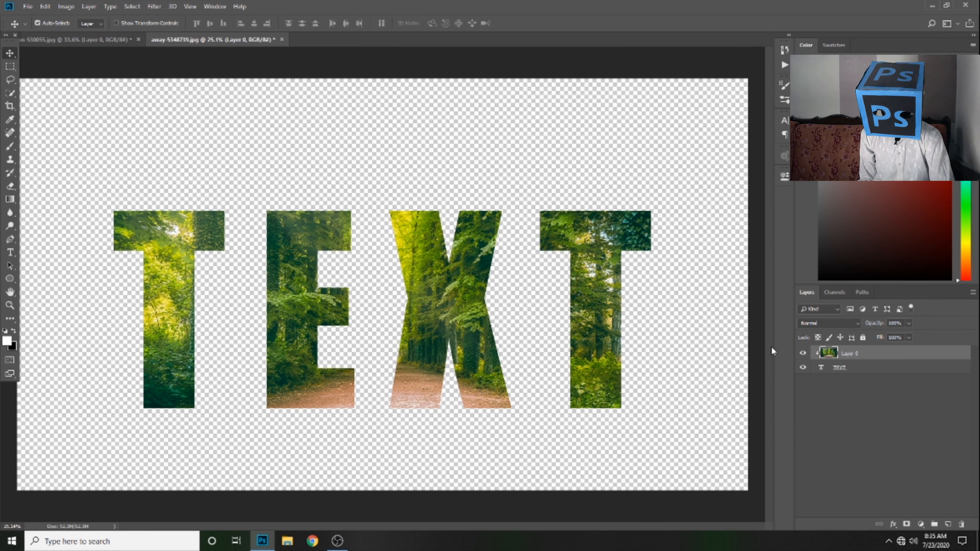
Step: Try scaling the TEXT layer down to about 70% beneath the clipped photo
key("ctrl+t")
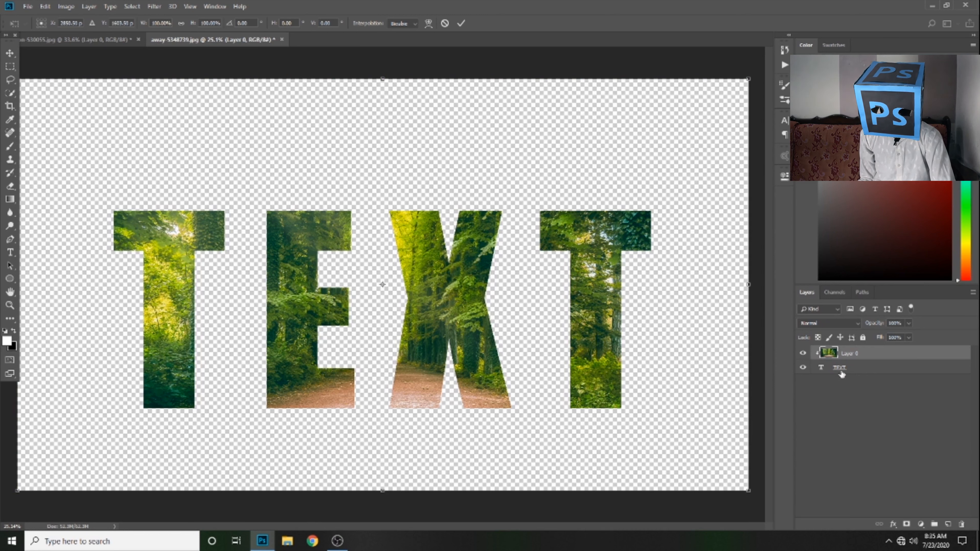
key("Return")
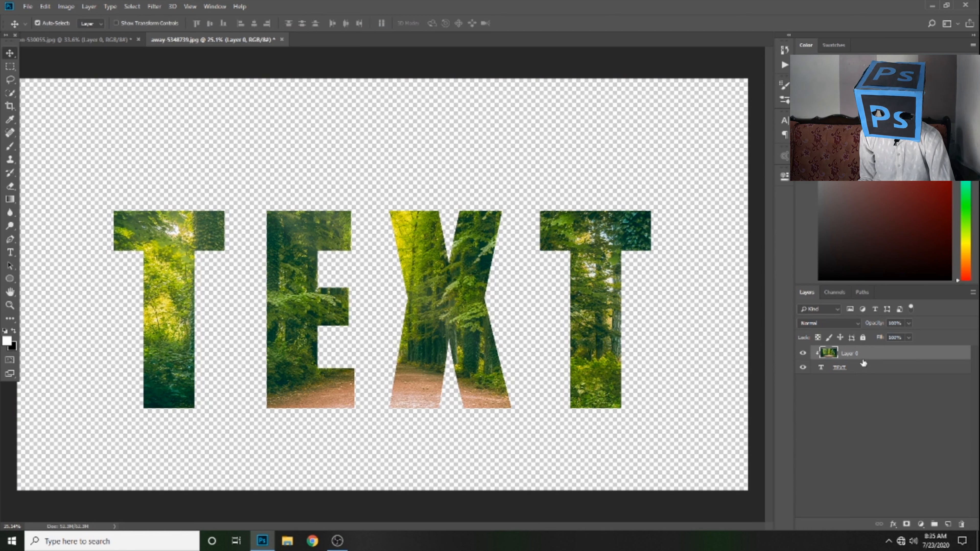
left_click(862, 367)
key("ctrl+t")
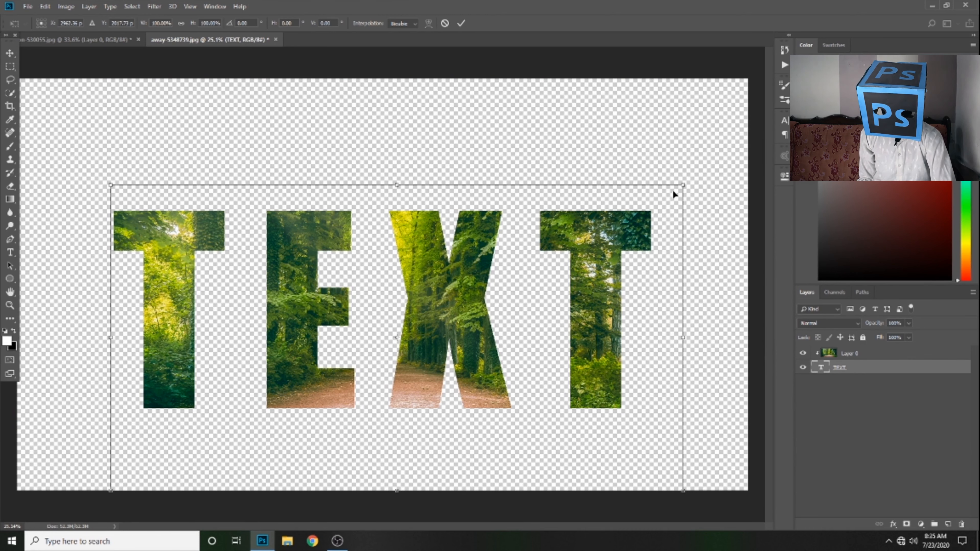
left_click_drag(682, 185, 507, 267)
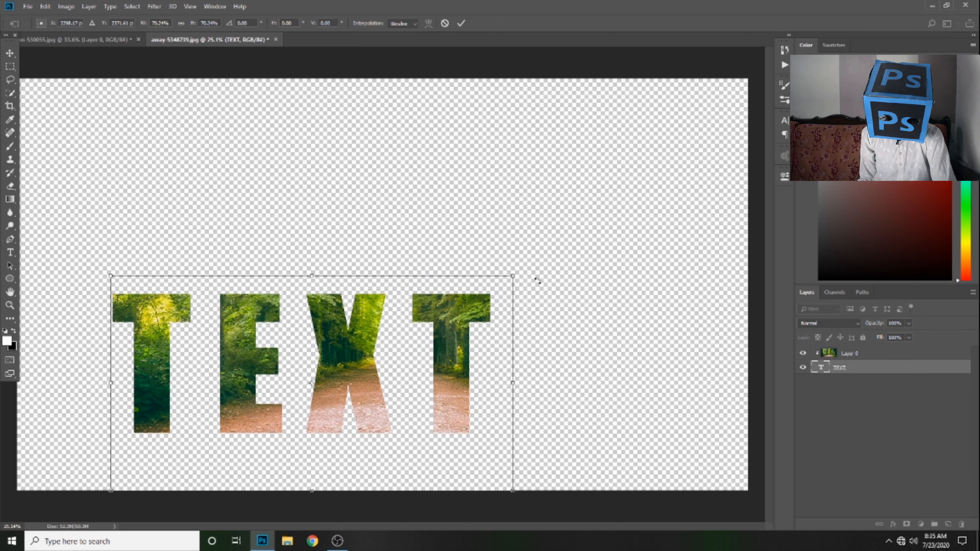
key("ctrl+z")
key("Escape")
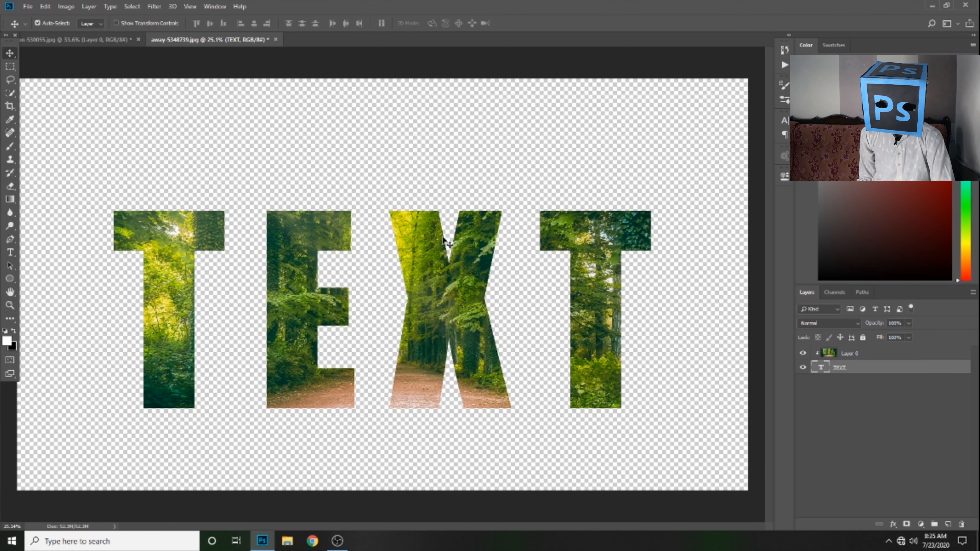
Step: Switch to the Big Ben photo document and add the text "LONDON" on it in black Impact
left_click(85, 40)
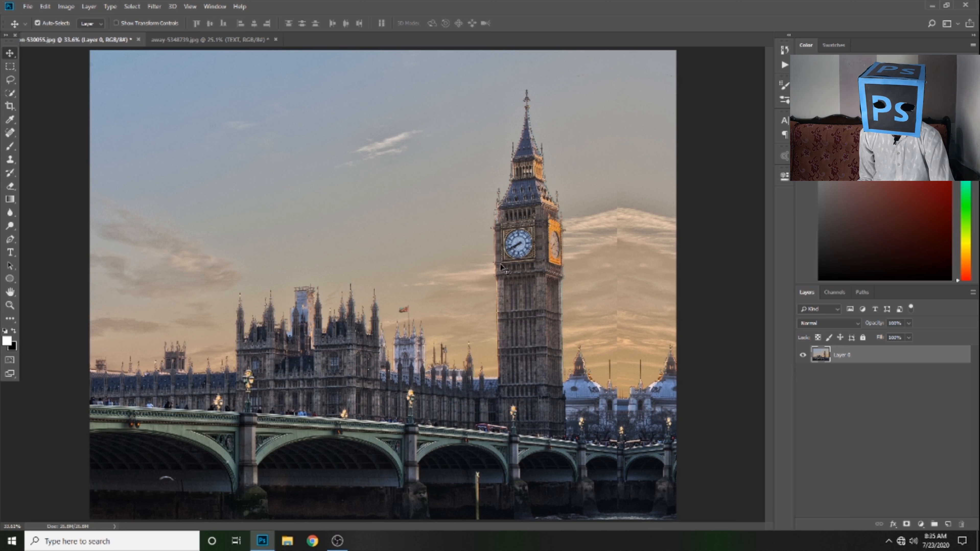
left_click(10, 252)
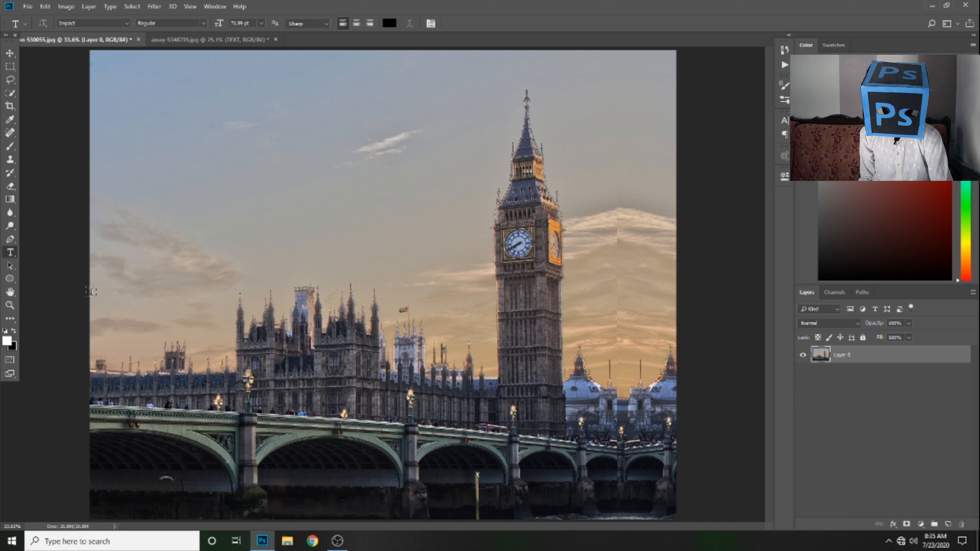
left_click(214, 325)
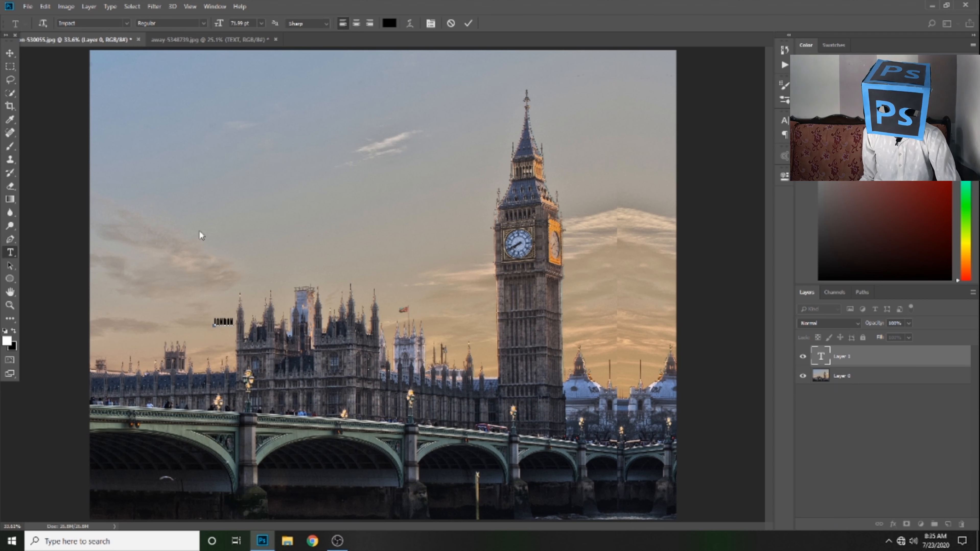
left_click(10, 53)
Step: Enlarge and stretch the LONDON text across the photo so that the second O covers the clock tower
key("ctrl+t")
left_click_drag(236, 316, 473, 320)
left_click_drag(600, 226, 682, 201)
left_click_drag(621, 249, 629, 264)
left_click_drag(689, 220, 657, 228)
key("Return")
Step: Move the LONDON text layer below the photo layer and duplicate the photo layer
left_click_drag(869, 359, 874, 384)
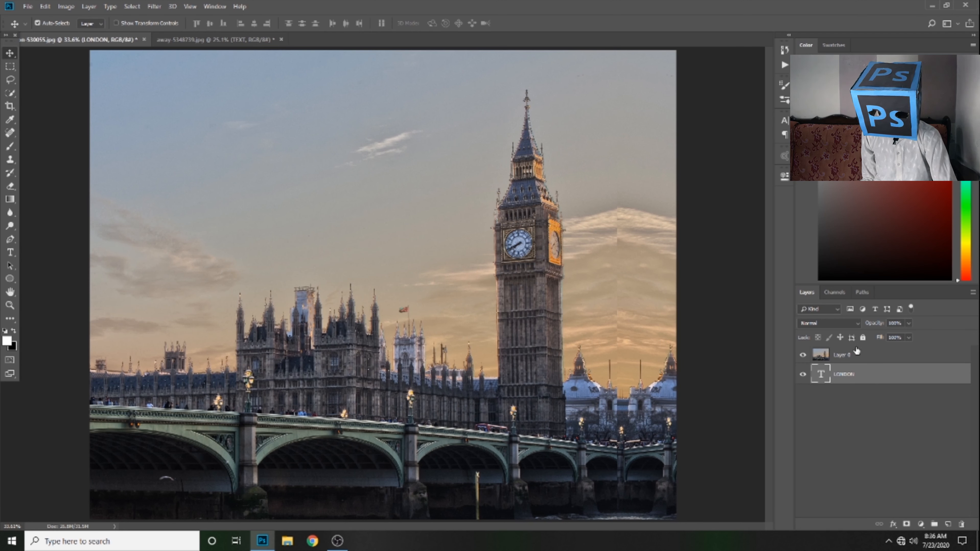
left_click(849, 357)
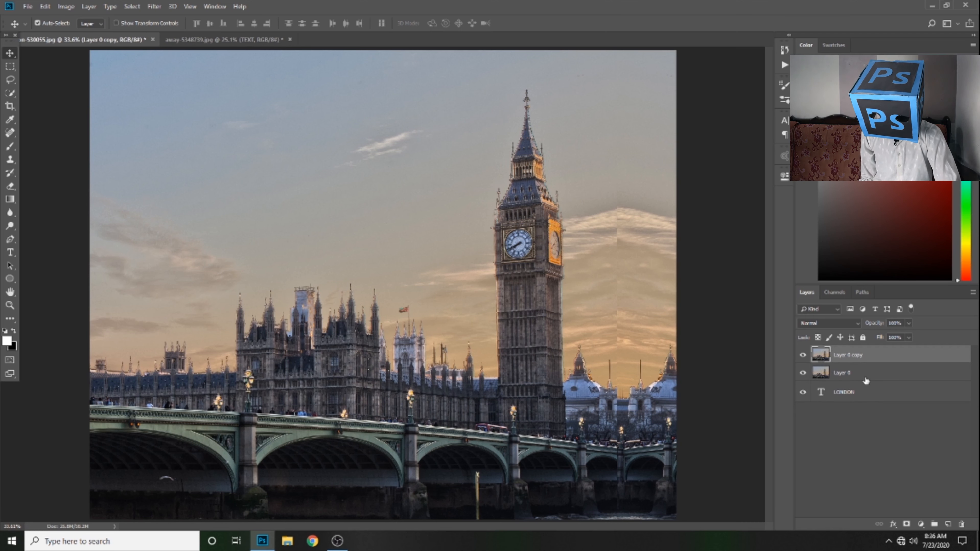
key("ctrl+j")
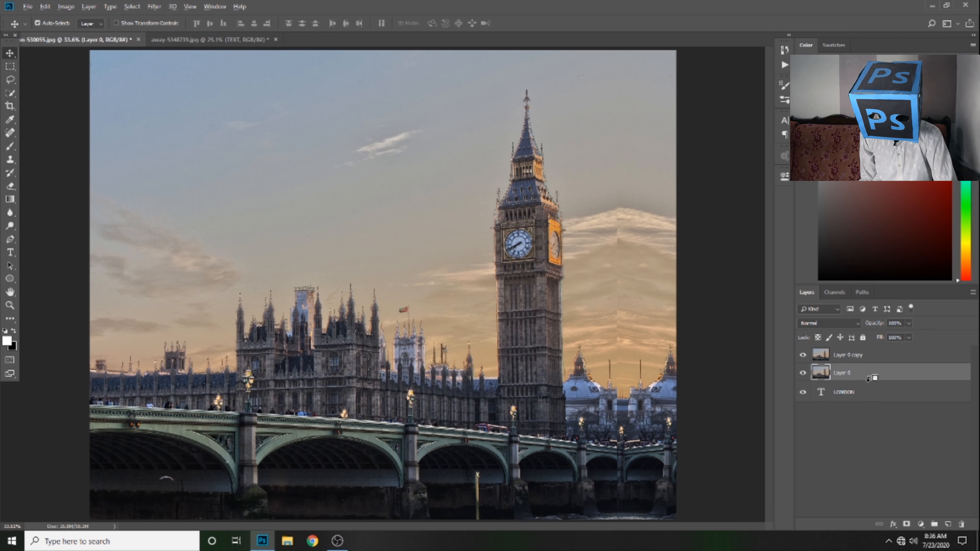
Step: Clip Layer 0 to the LONDON text and hide the duplicate photo layer to inspect the lettering
left_click(869, 382, "alt")
left_click(803, 355)
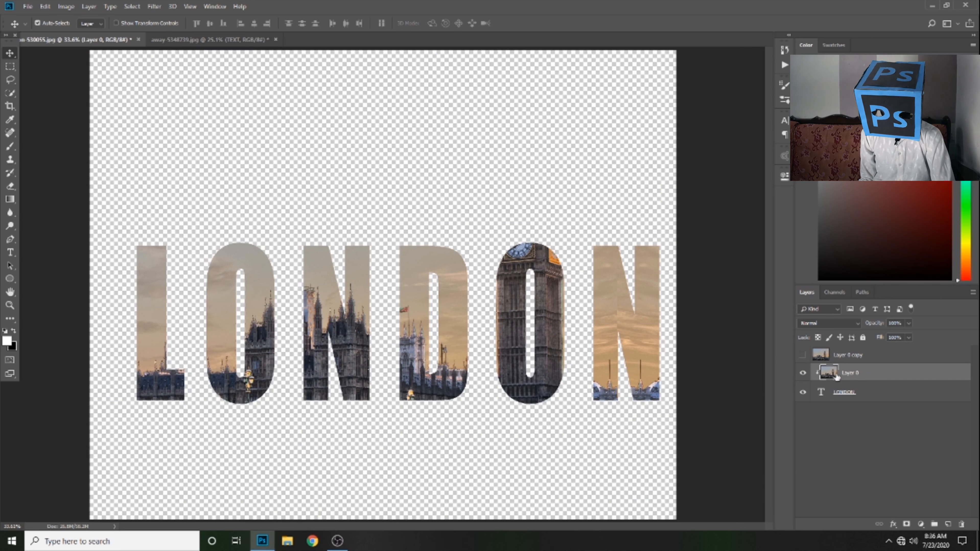
key("ctrl+plus")
left_click_drag(631, 231, 602, 361)
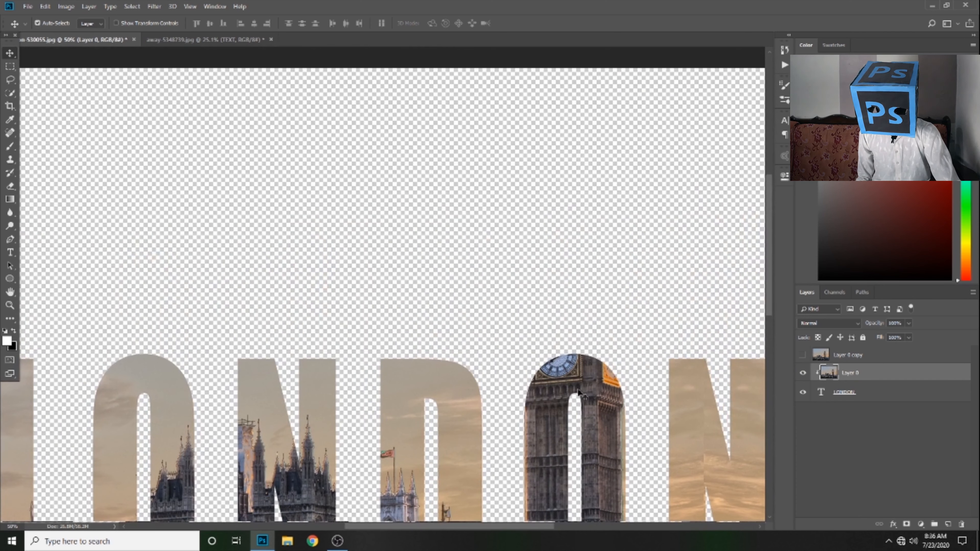
scroll(539, 335, "down", 3)
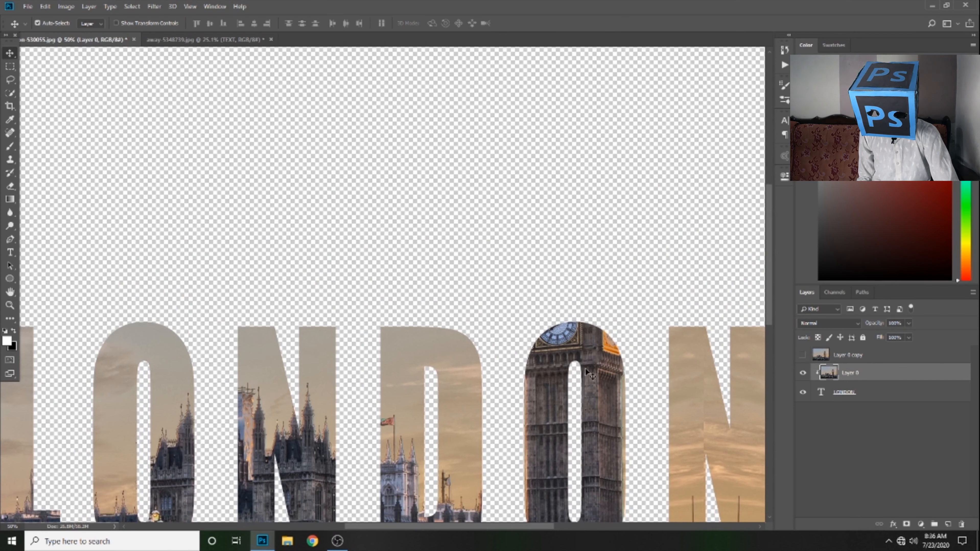
key("ctrl+0")
Step: Show the duplicate photo layer again and select the clock tower's body on it using the Quick Selection tool with an enlarged brush
left_click(802, 355)
left_click(728, 328, "ctrl")
key("ctrl+1")
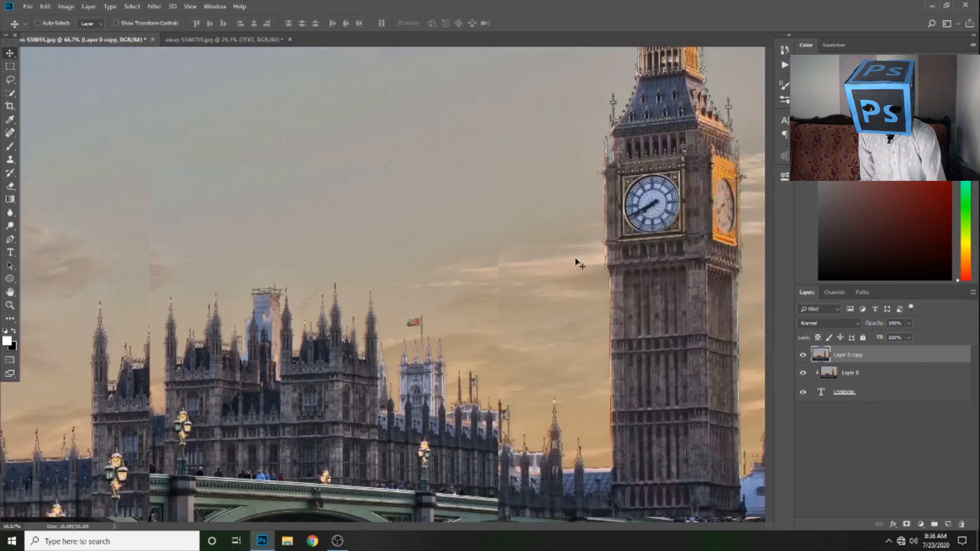
left_click_drag(632, 225, 357, 398)
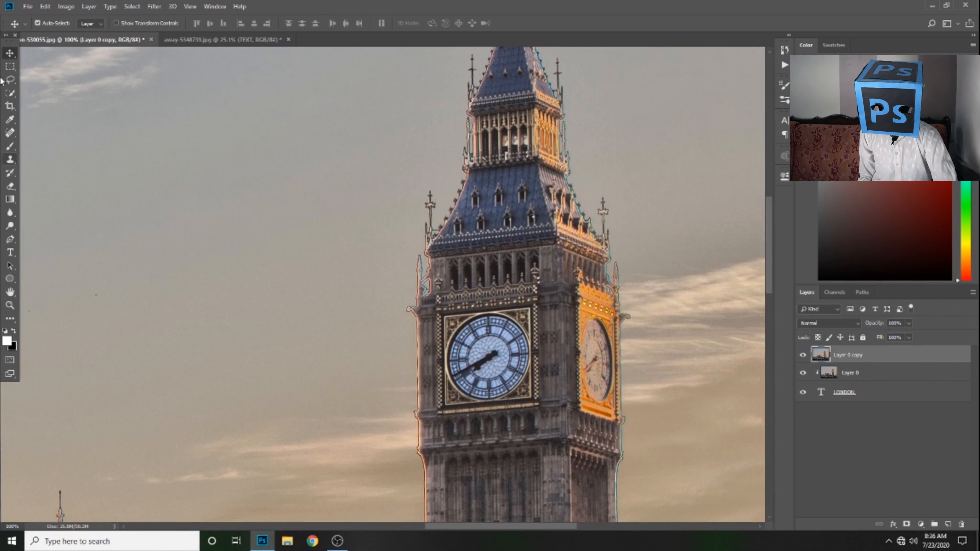
left_click(9, 93)
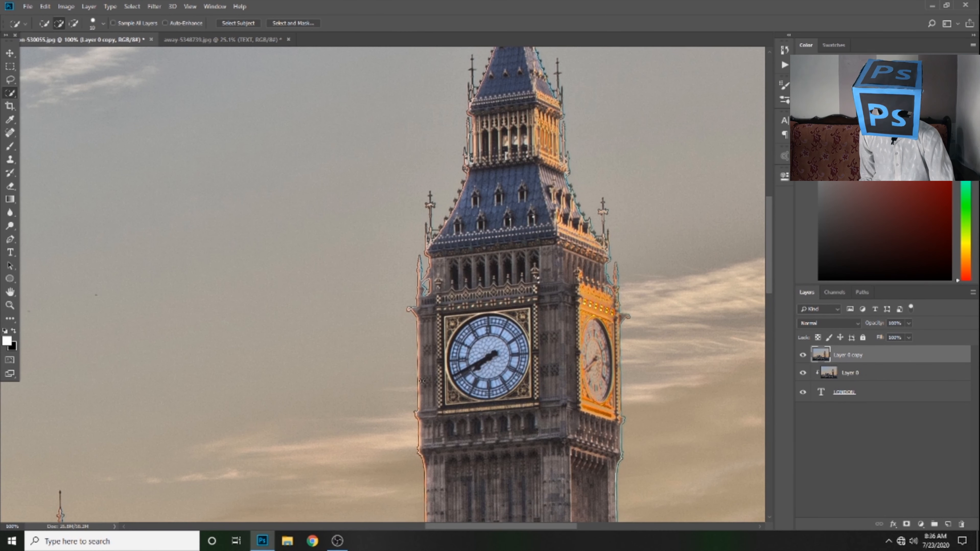
scroll(422, 380, "down", 1)
key("bracketright")
key("bracketright")
key("bracketright")
key("bracketright")
key("bracketright")
mouse_move(447, 483)
left_mouse_down()
mouse_move(597, 477)
mouse_move(578, 275)
mouse_move(490, 378)
mouse_move(450, 272)
mouse_move(474, 192)
mouse_move(556, 182)
mouse_move(490, 372)
left_mouse_up()
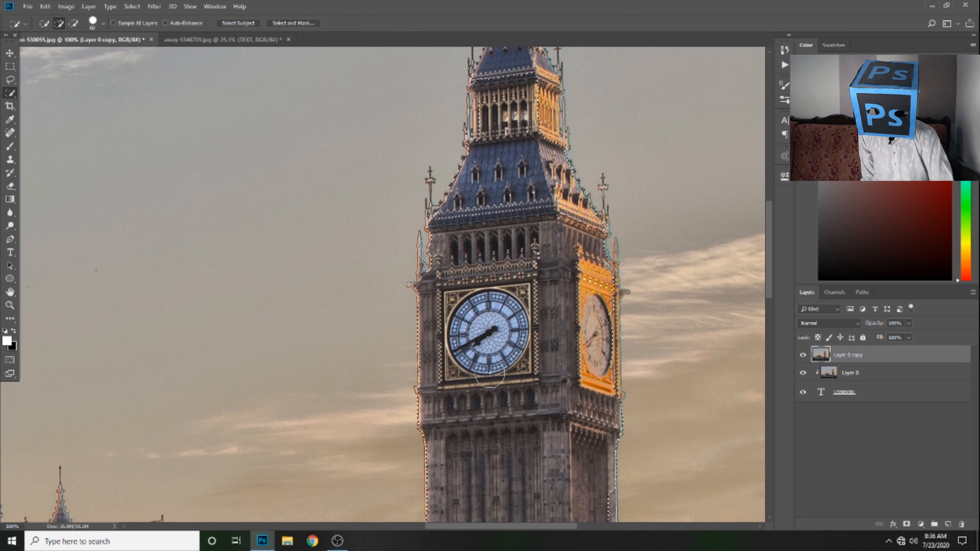
Step: Extend the quick selection over the tower's spire and its tip with a smaller brush
scroll(489, 372, "up", 10)
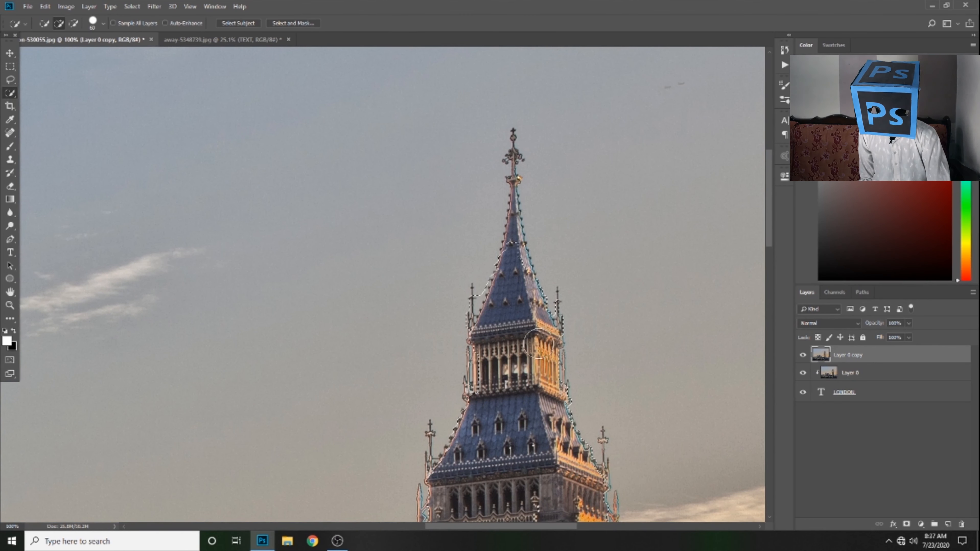
key("ctrl+plus")
mouse_move(581, 182)
left_mouse_down()
mouse_move(512, 231)
mouse_move(449, 352)
left_mouse_up()
key("bracketleft")
key("bracketleft")
key("bracketleft")
key("bracketleft")
key("bracketleft")
key("bracketleft")
key("bracketleft")
key("bracketleft")
mouse_move(508, 364)
left_mouse_down()
mouse_move(512, 146)
mouse_move(513, 223)
left_mouse_up()
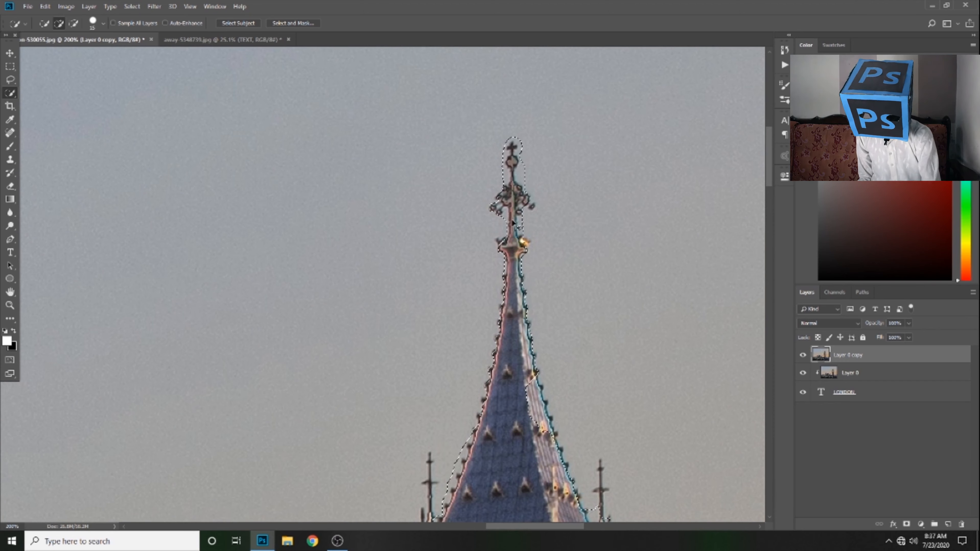
key("ctrl+0")
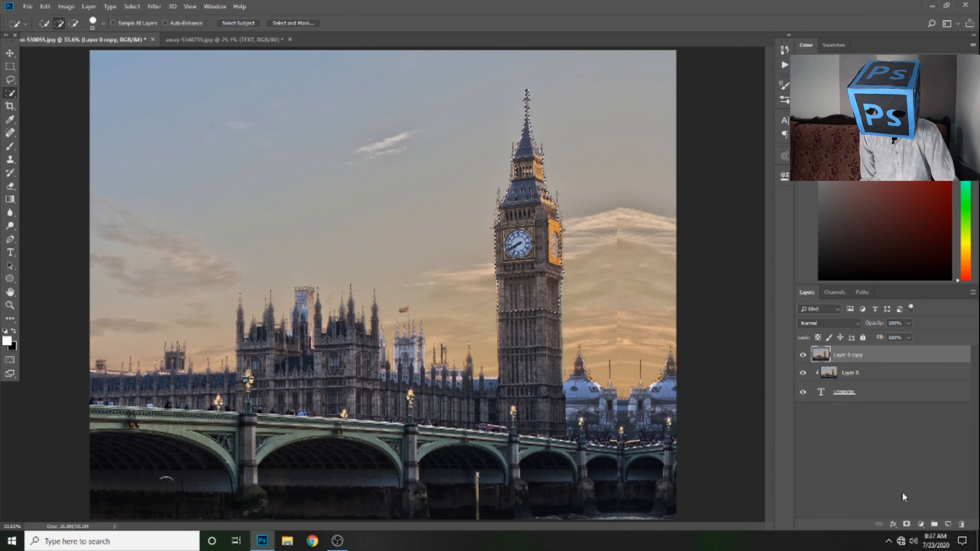
Step: Try masking the duplicate photo layer to the selected clock tower, and undo the mask
left_click(907, 524)
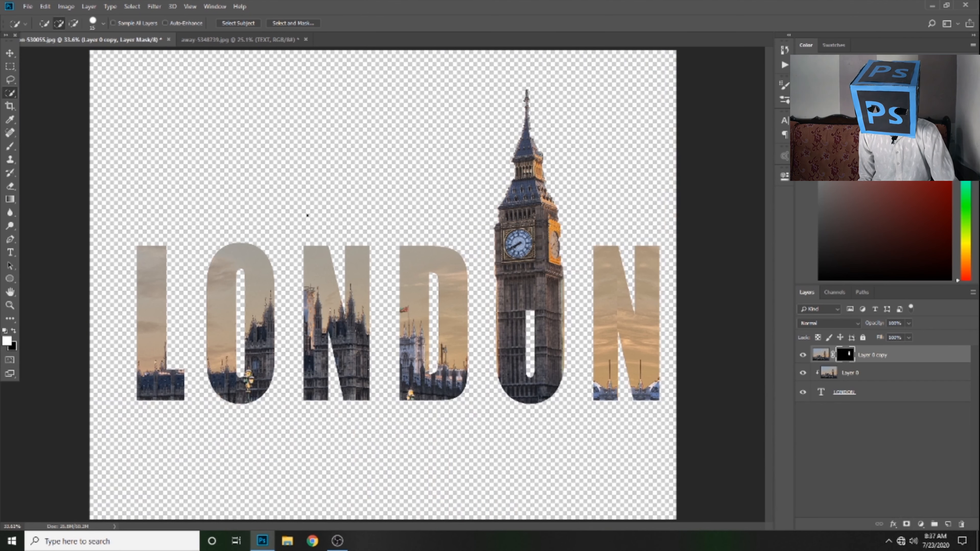
left_click(6, 55)
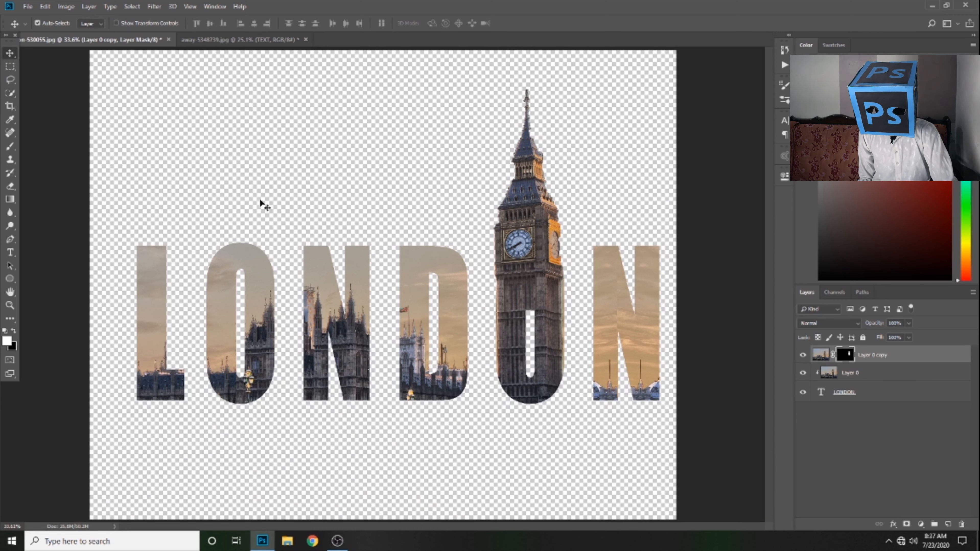
key("ctrl+z")
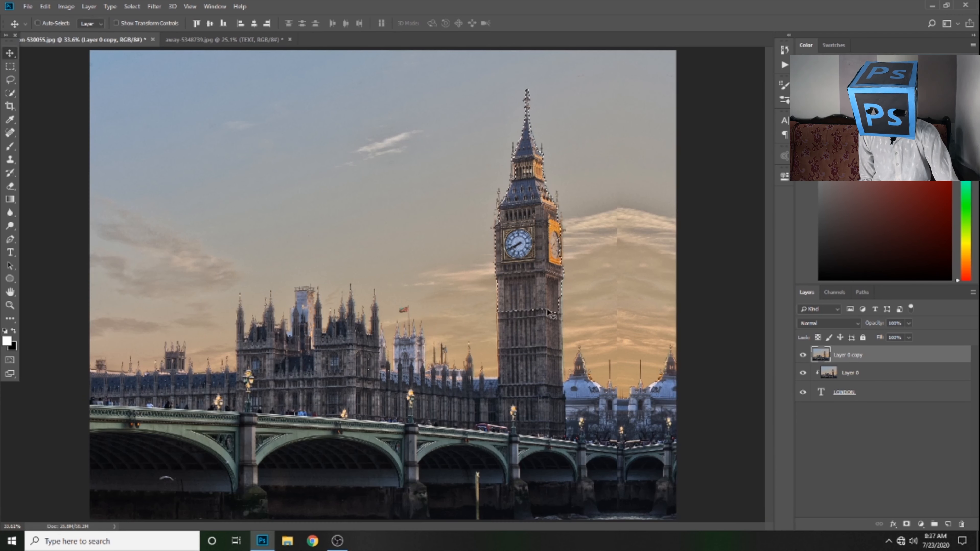
Step: Mask the duplicate photo layer to the selected clock tower and erase the leftover sky beside the spire on the mask
key("ctrl+plus")
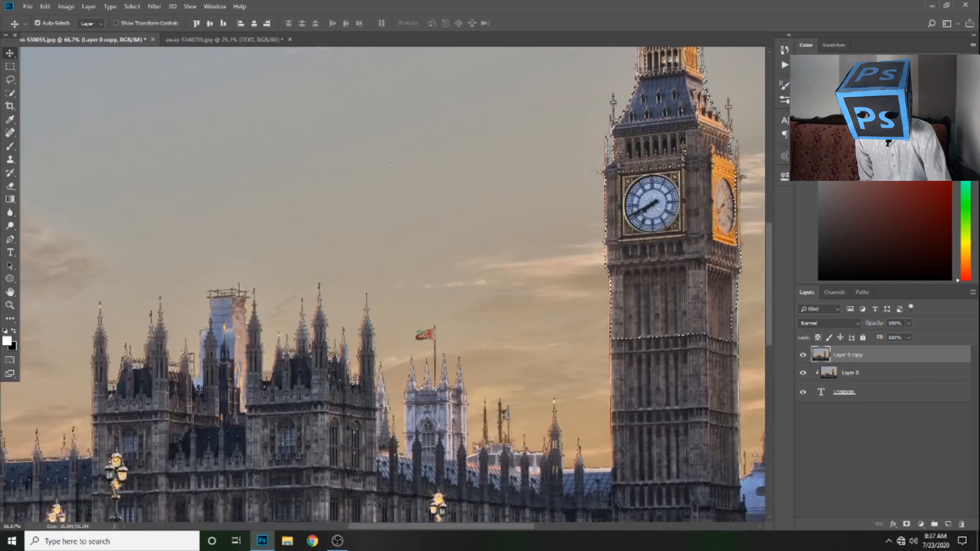
left_click(906, 524)
key("ctrl+plus")
key("ctrl+plus")
key("ctrl+plus")
left_click(10, 186)
key("bracketleft")
key("bracketleft")
left_click_drag(520, 308, 523, 355)
left_click_drag(487, 239, 525, 342)
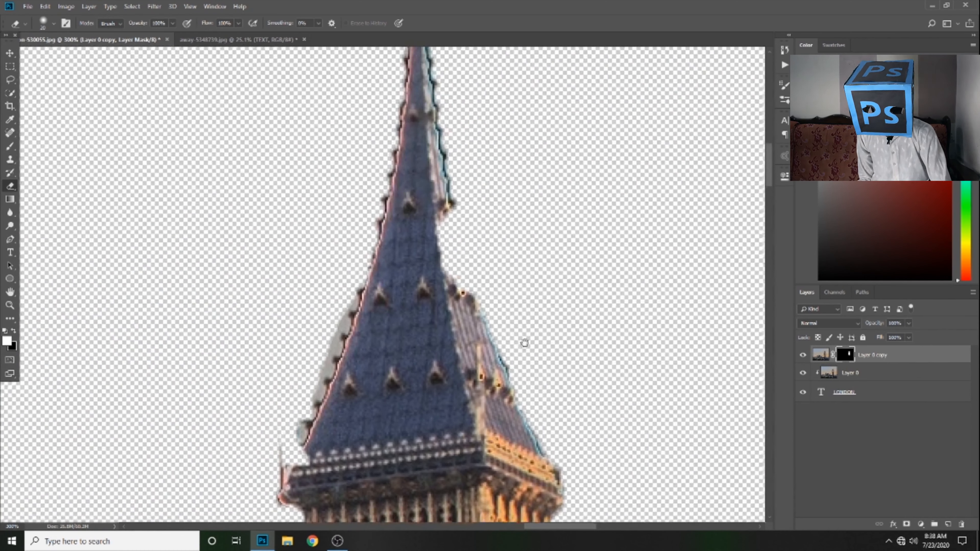
Step: Paint the spire's missing right edge back on the layer mask with a reduced brush and clear the sky fringe along its left edge
key("b")
key("bracketleft")
key("bracketleft")
key("bracketleft")
key("bracketleft")
key("bracketleft")
key("bracketleft")
key("bracketleft")
key("bracketleft")
key("bracketleft")
key("bracketleft")
key("bracketleft")
left_click_drag(441, 321, 427, 206)
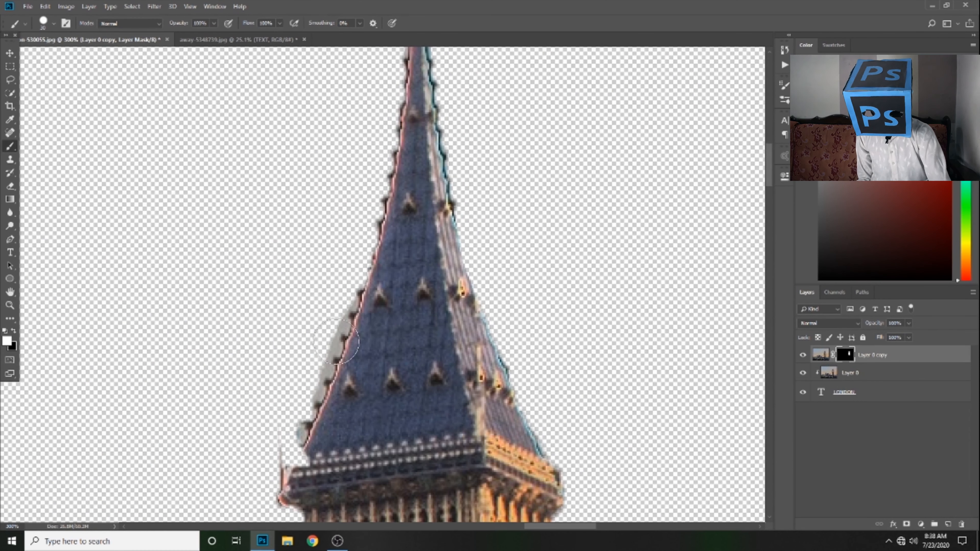
left_click_drag(337, 289, 284, 430)
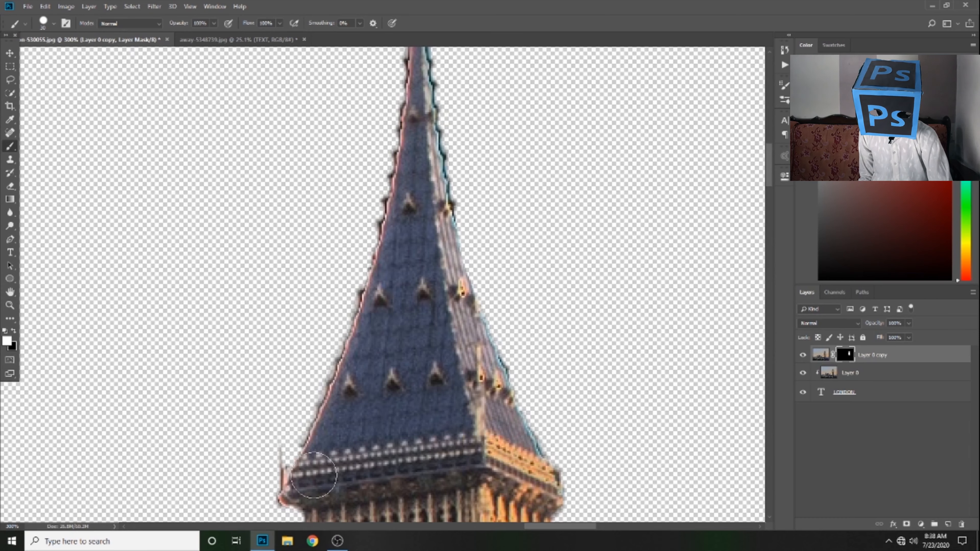
key("ctrl+0")
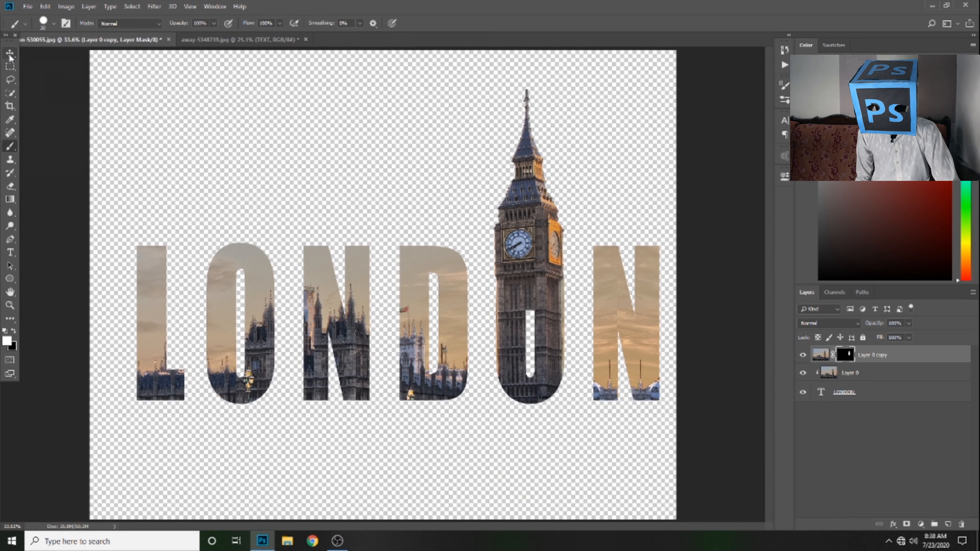
Step: Inspect the tower against the lettering and toggle the masked tower layer off and on to compare
left_click(11, 56)
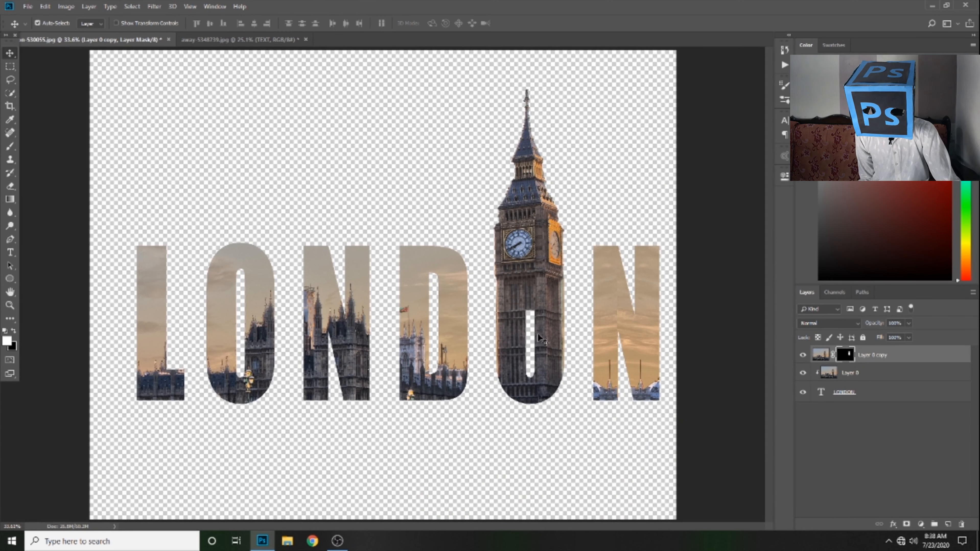
key("ctrl+plus")
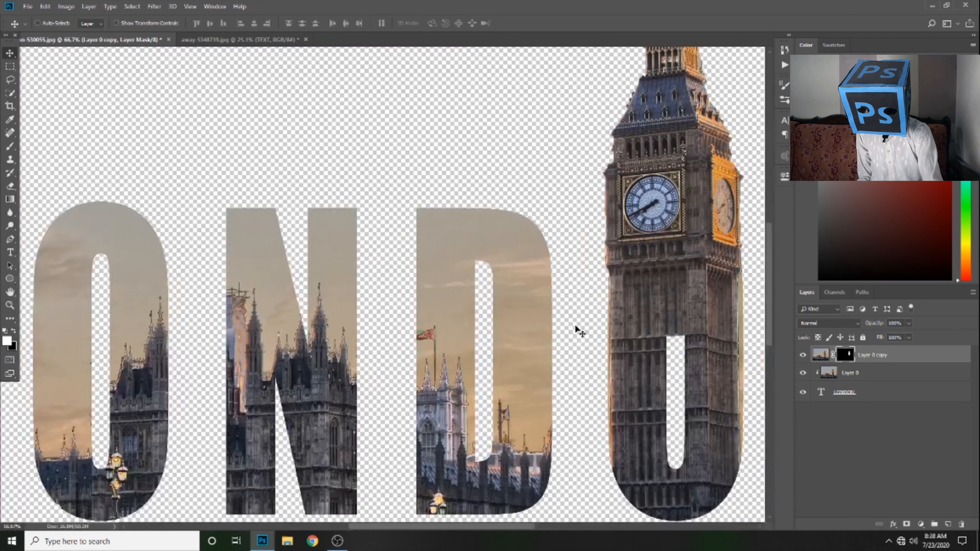
key("ctrl+0")
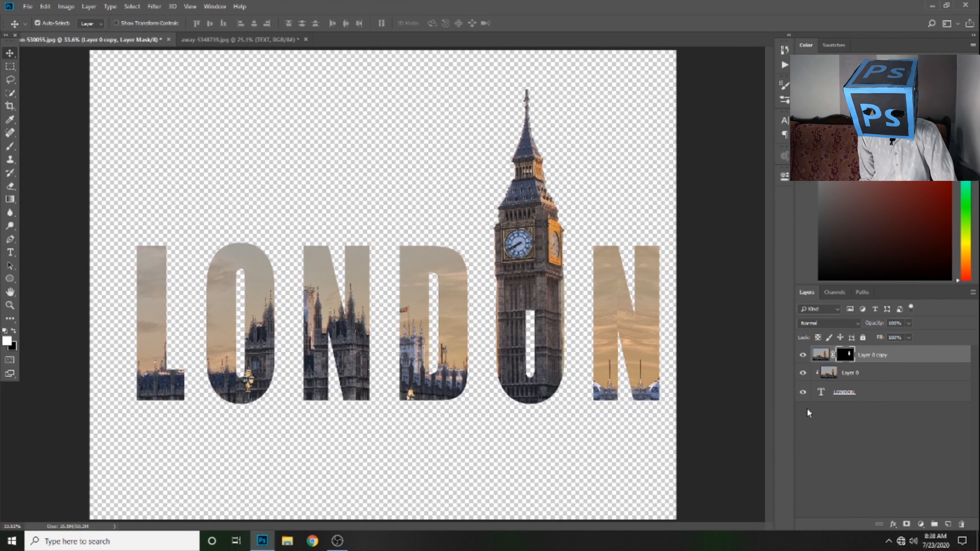
left_click(803, 355)
left_click(802, 354)
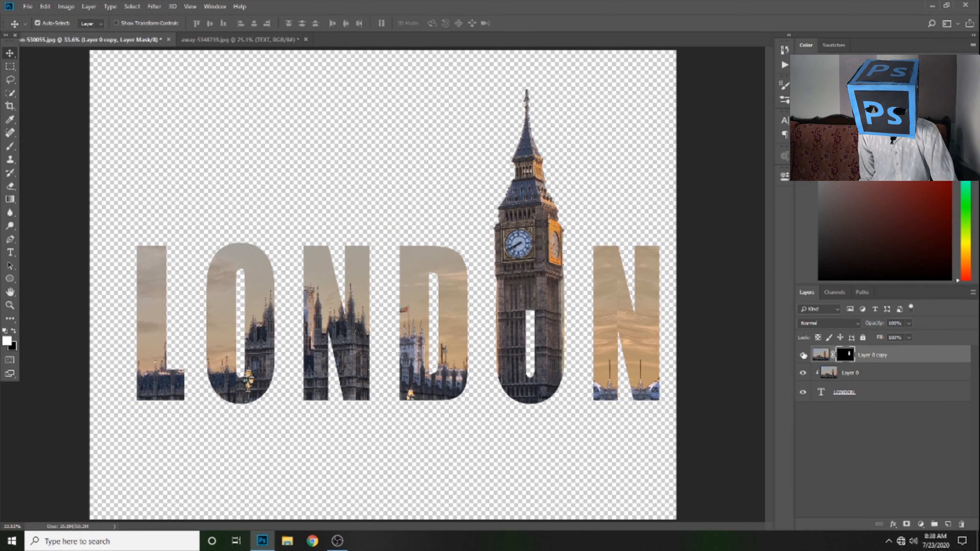
Step: Erase the part of the tower covering the opening of the second O on the layer mask, using an enlarged eraser
scroll(548, 279, "up", 3)
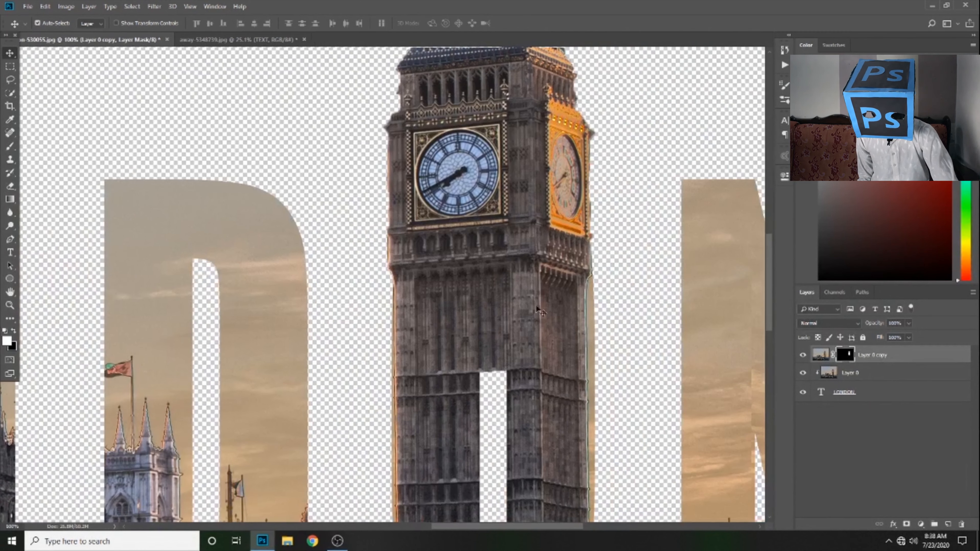
key("e")
key("bracketright")
key("bracketright")
mouse_move(489, 352)
left_mouse_down()
mouse_move(474, 371)
mouse_move(492, 374)
mouse_move(499, 359)
mouse_move(508, 368)
mouse_move(516, 312)
mouse_move(510, 279)
mouse_move(483, 254)
mouse_move(485, 368)
left_mouse_up()
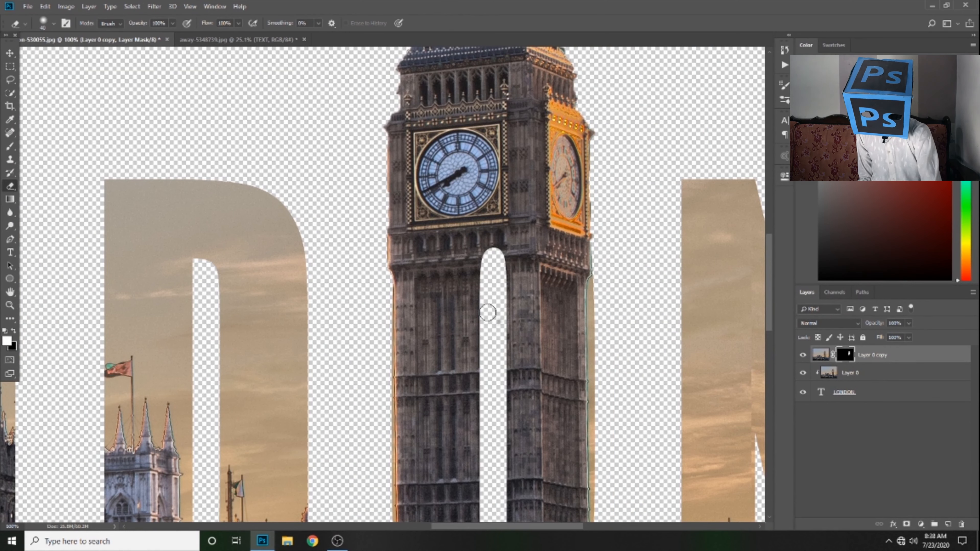
key("ctrl+0")
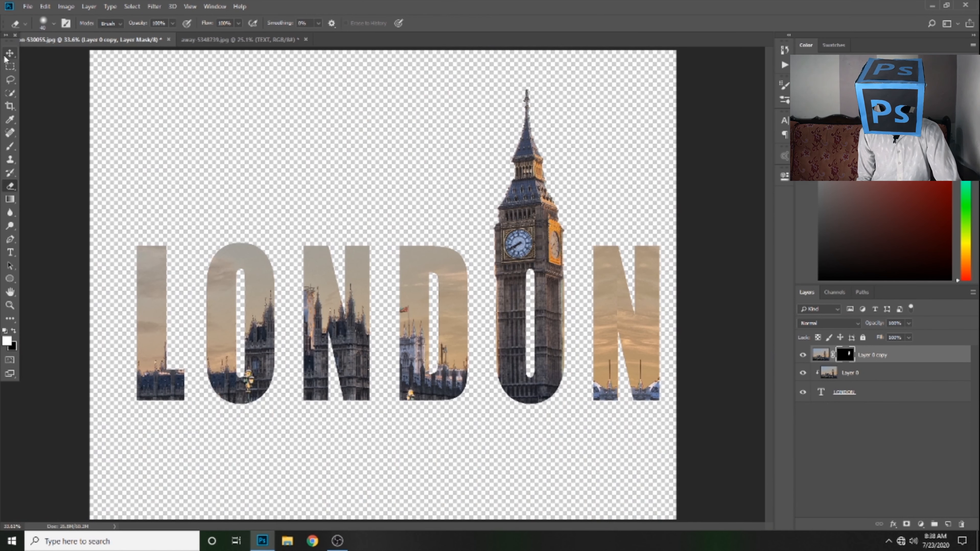